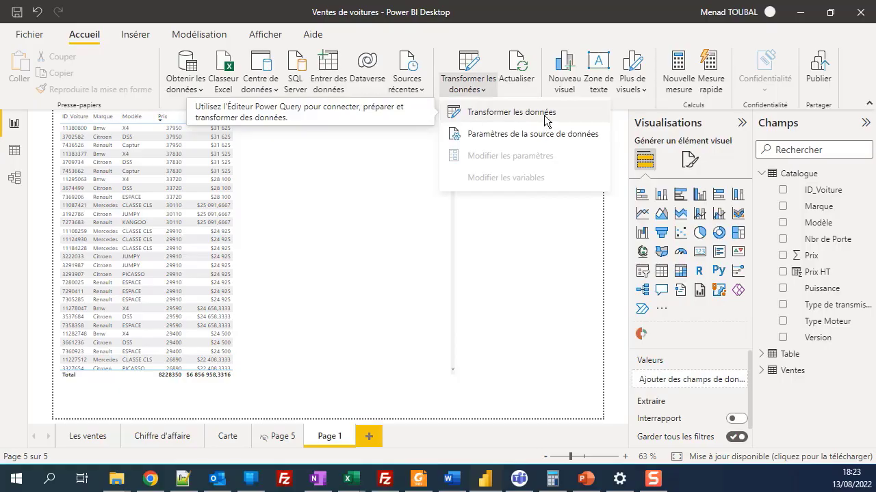
Open the Power Query Editor and delete the Catalogue query's last two applied steps, Colonnes supprimées1 and Colonne conditionnelle ajoutée.
click(489, 112)
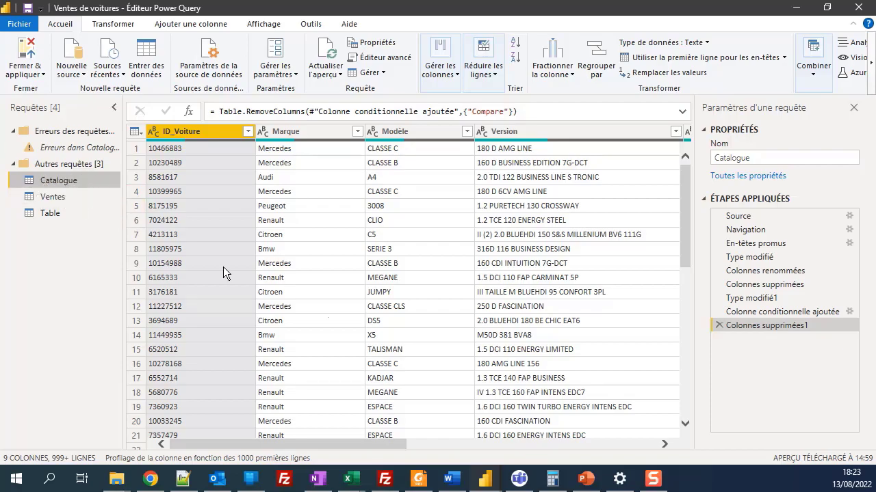
right_click(816, 326)
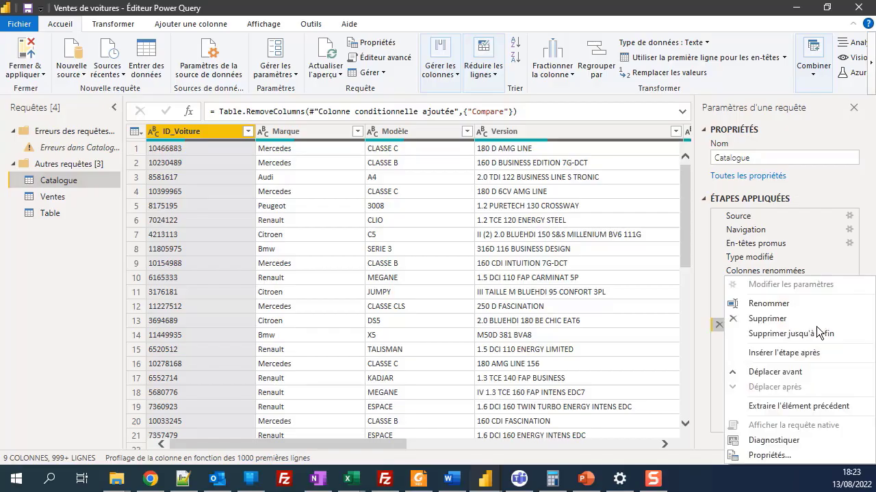
click(790, 318)
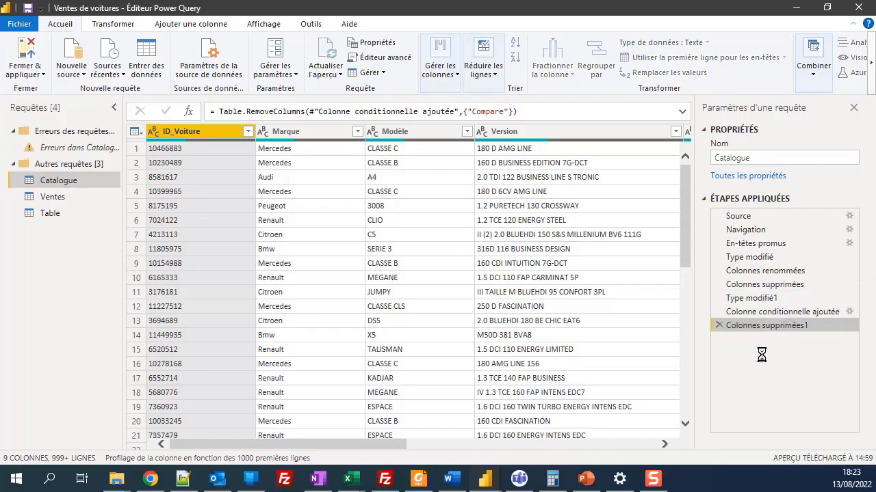
right_click(773, 313)
click(769, 318)
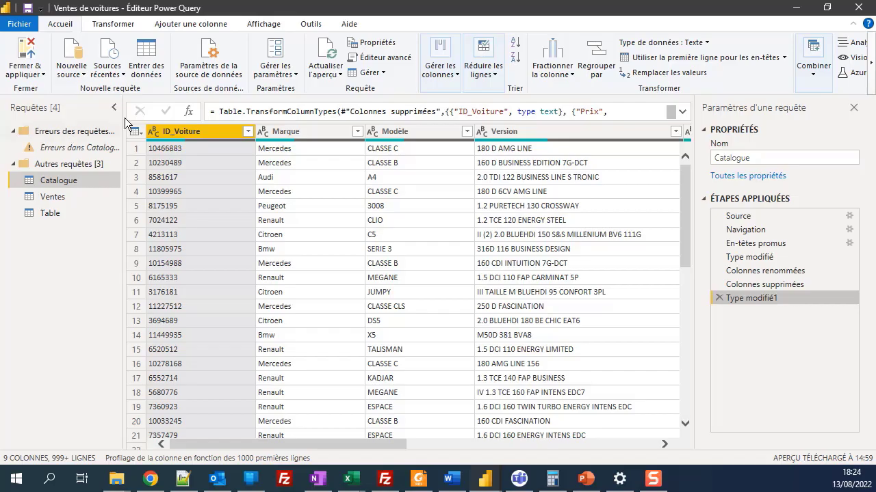
Start a new conditional column in the Catalogue query and name it Col_Conditionnelle.
click(189, 28)
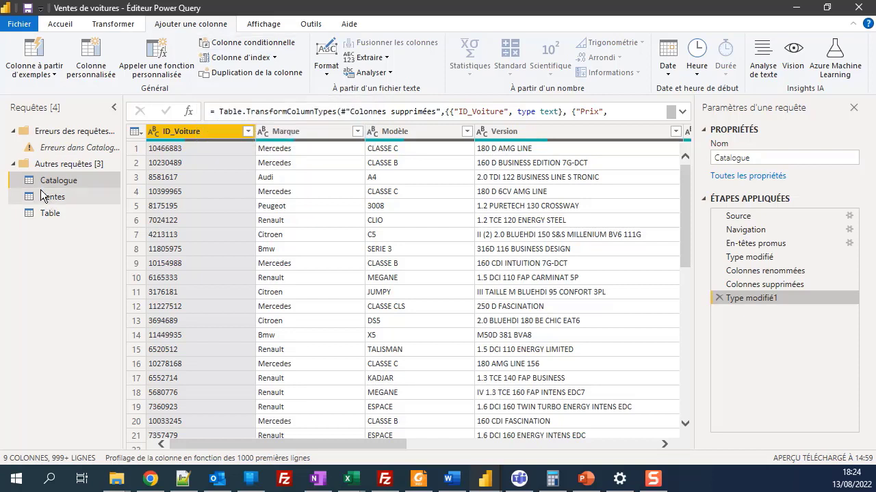
drag(201, 447, 511, 422)
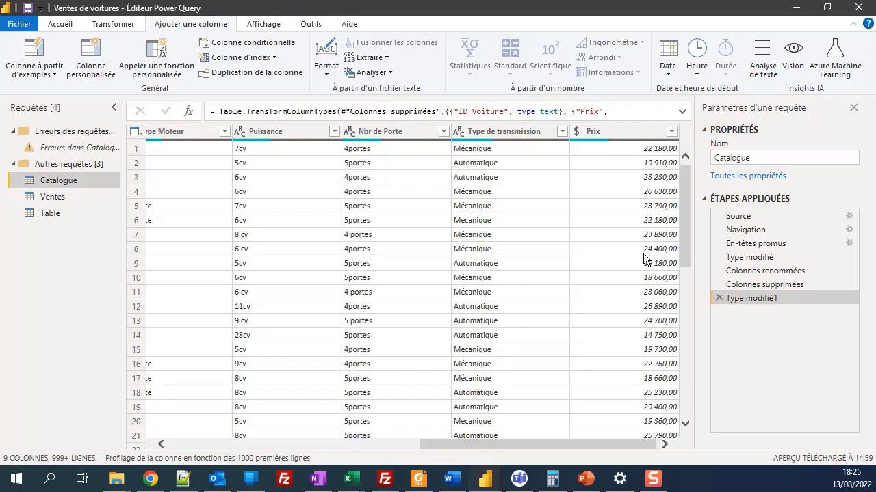
click(617, 132)
click(260, 45)
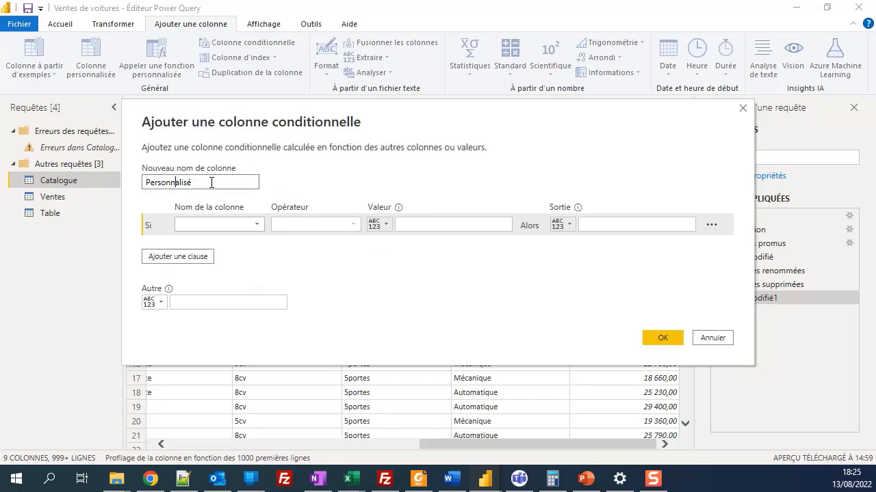
drag(200, 182, 143, 180)
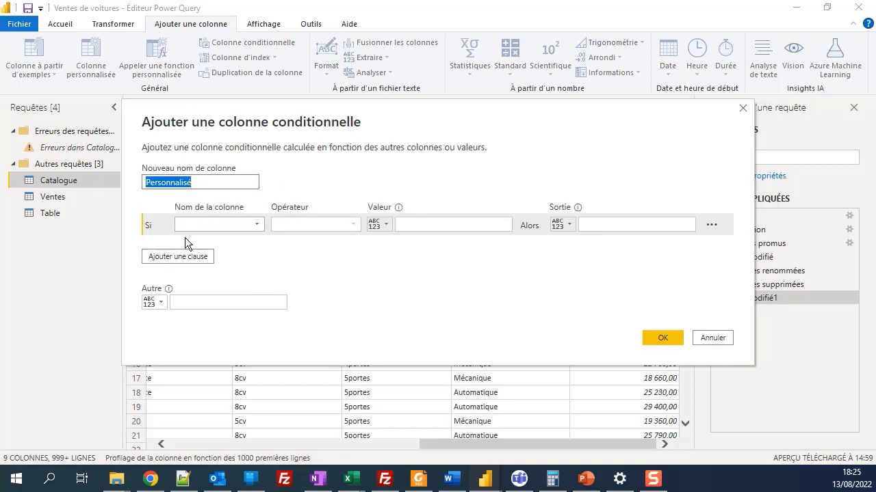
text(Co)
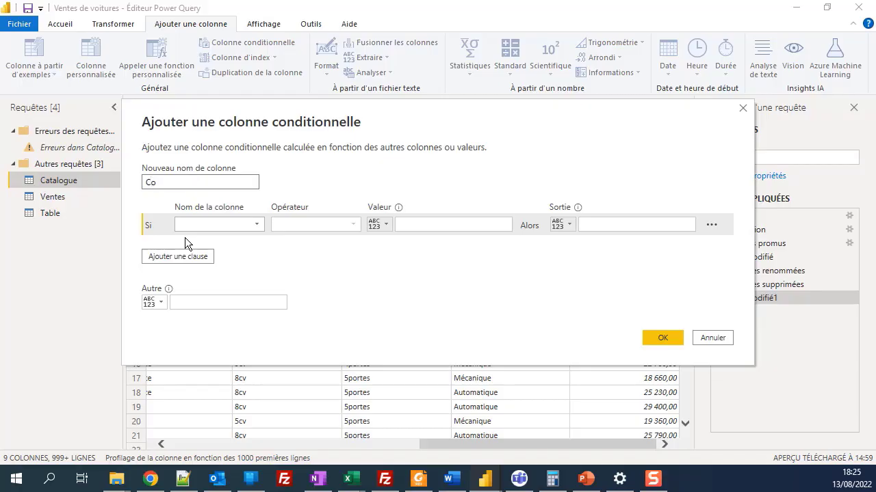
key(BackSpace)
text(o)
key(BackSpace)
key(BackSpace)
text(Col_Conditionnell)
Define the first condition so that a Prix greater than (est supérieur à) 20000 outputs Non.
click(224, 228)
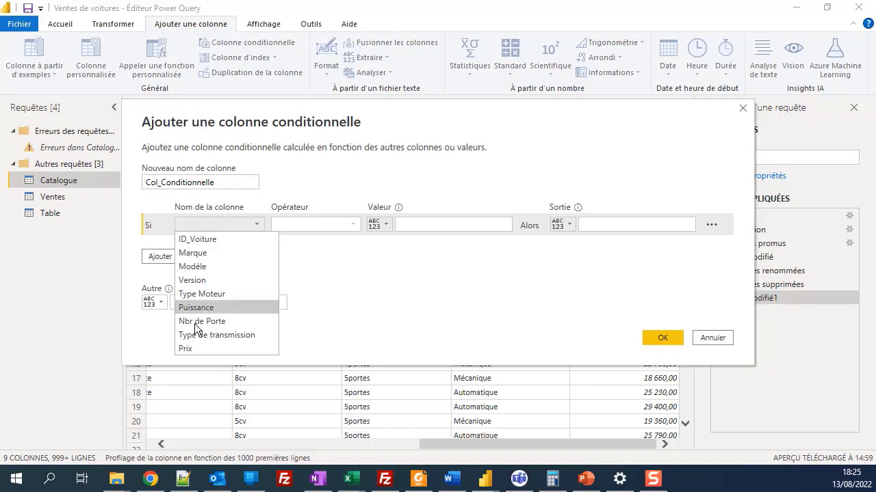
click(186, 350)
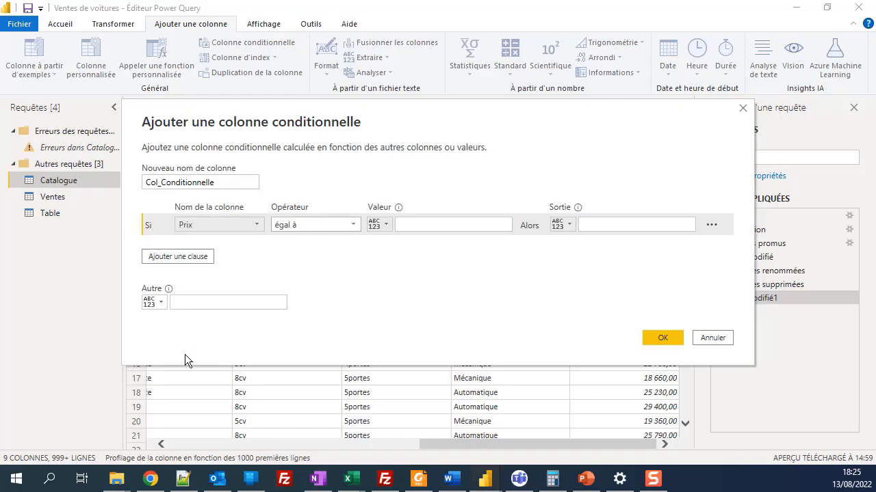
click(315, 225)
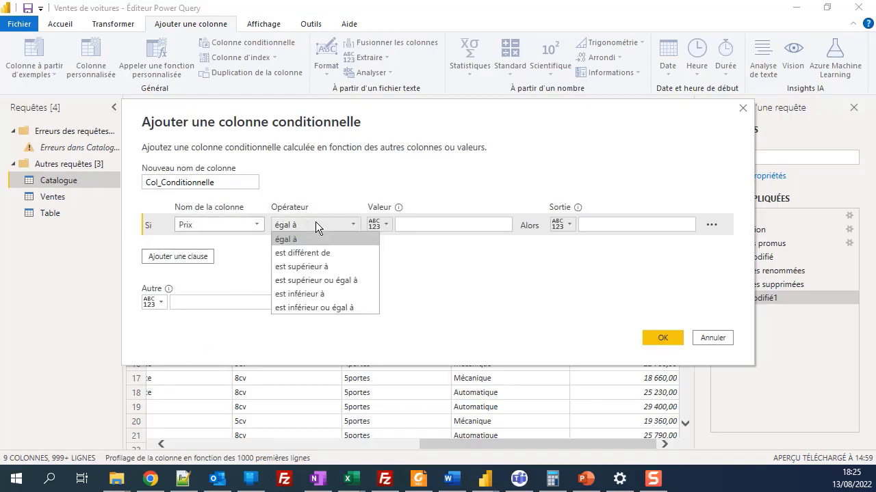
click(302, 267)
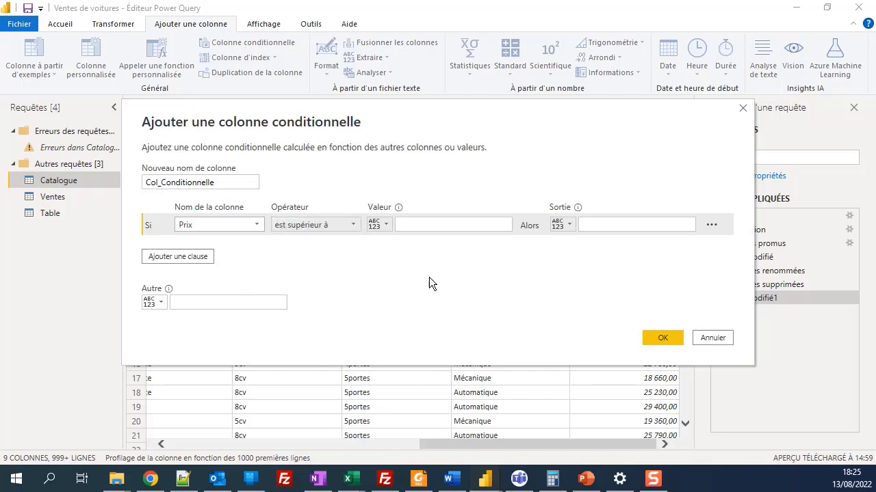
click(385, 223)
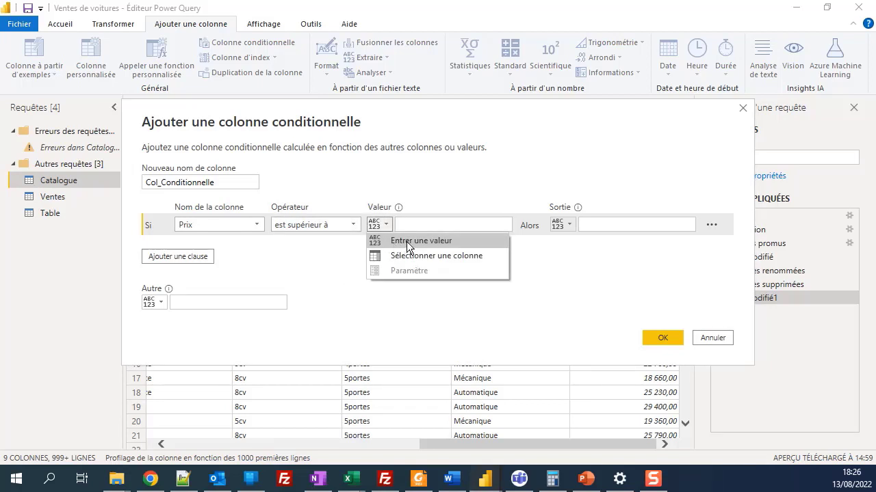
click(408, 245)
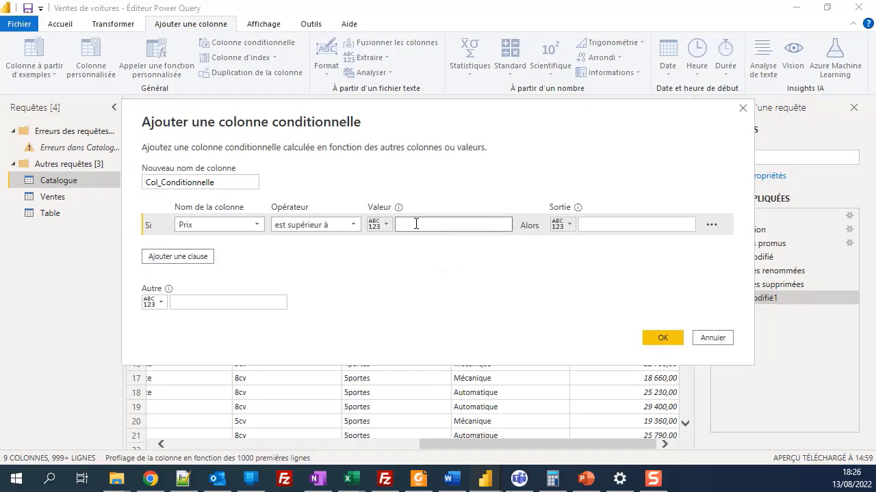
click(384, 226)
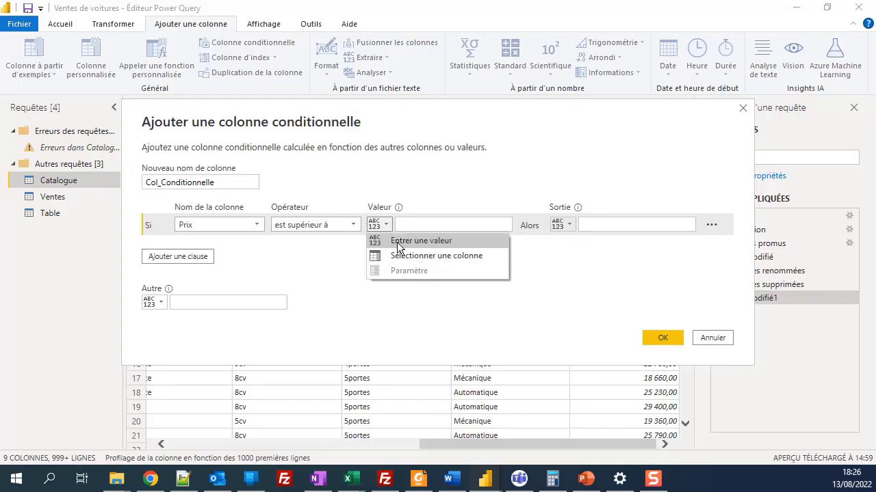
click(465, 223)
text(20000)
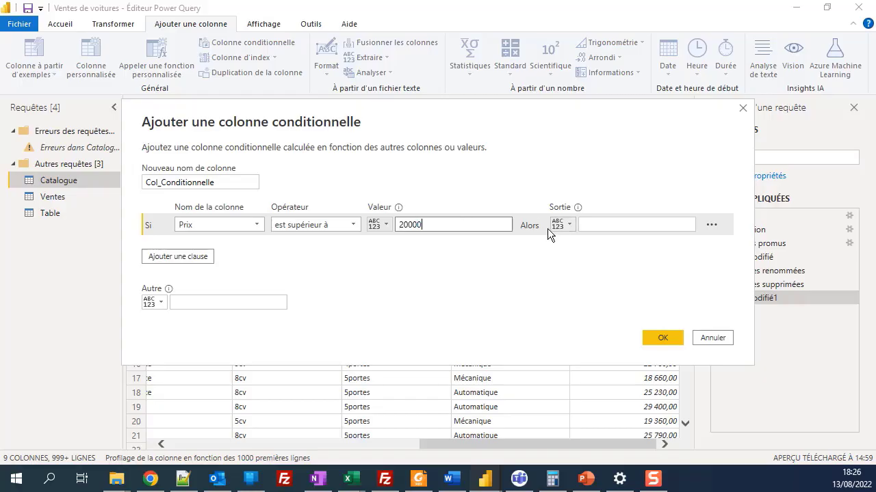
click(605, 220)
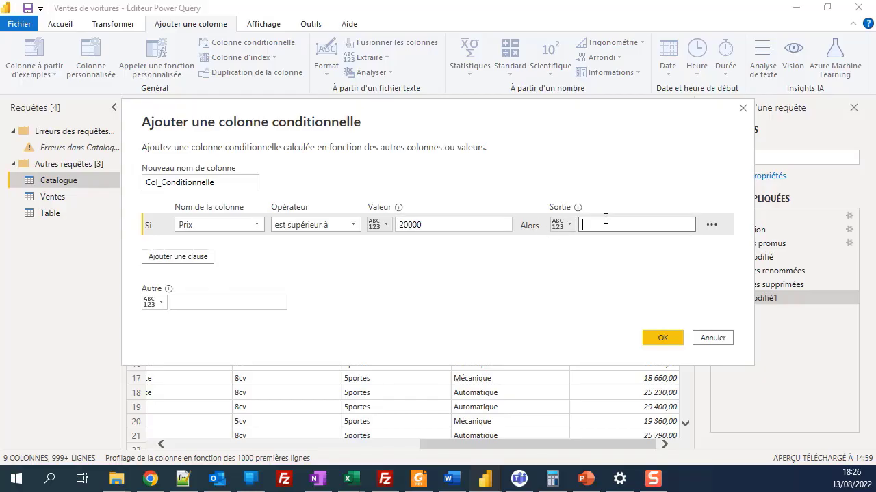
text(Non)
Add a second clause outputting Oui when Prix is less than or equal to (est inférieur ou égal à) 20000, and create the column.
click(171, 258)
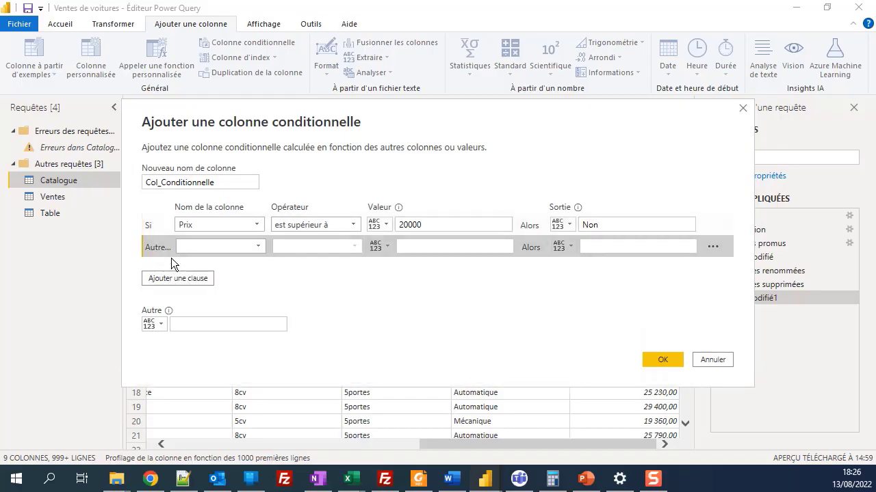
click(226, 247)
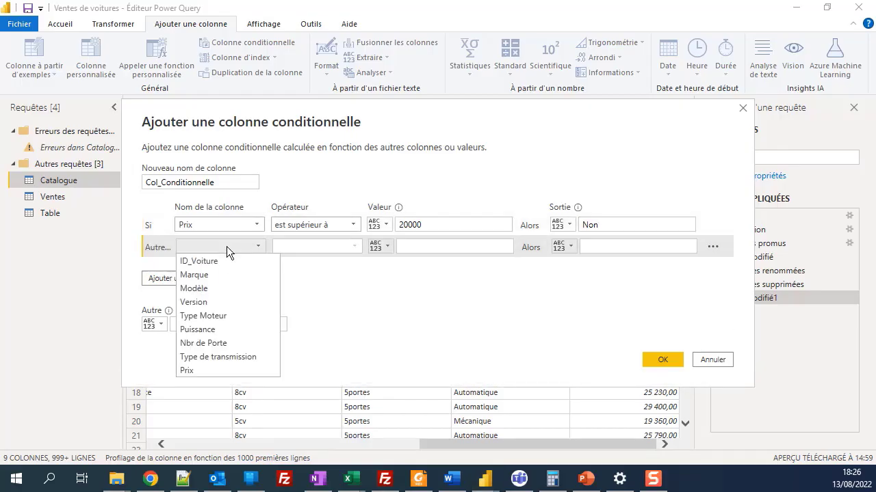
click(203, 370)
click(326, 247)
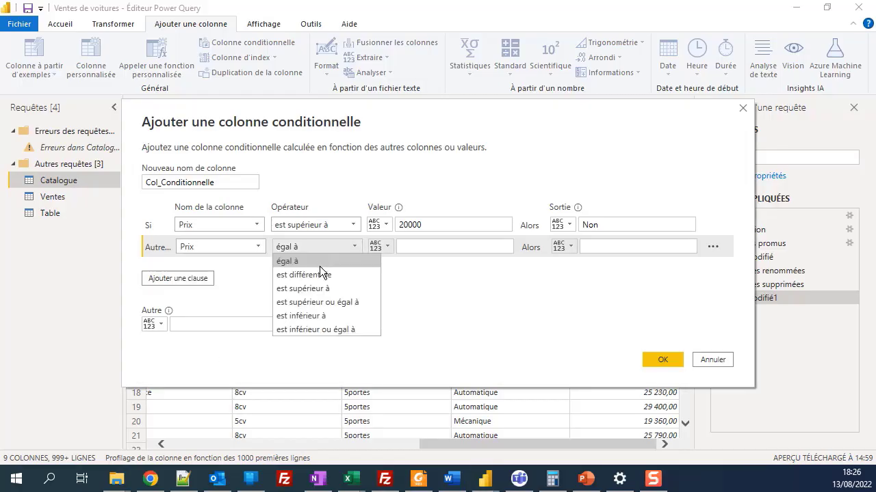
click(344, 326)
click(432, 247)
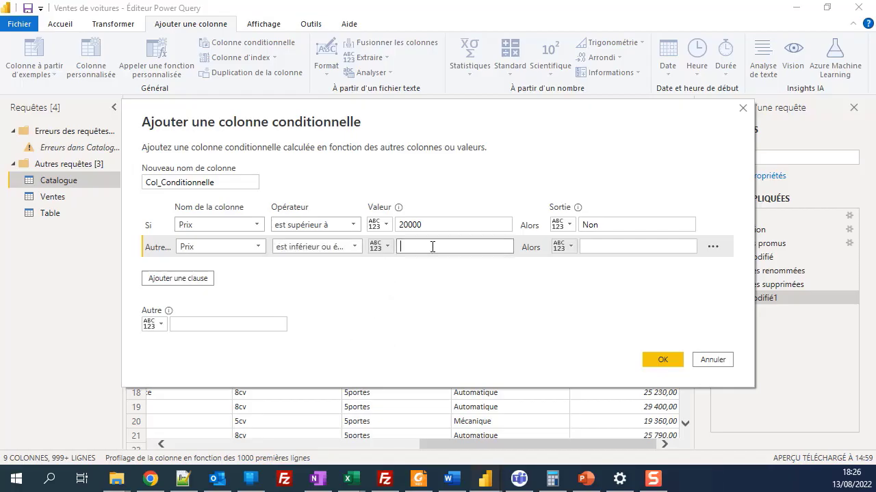
text(20000)
click(612, 247)
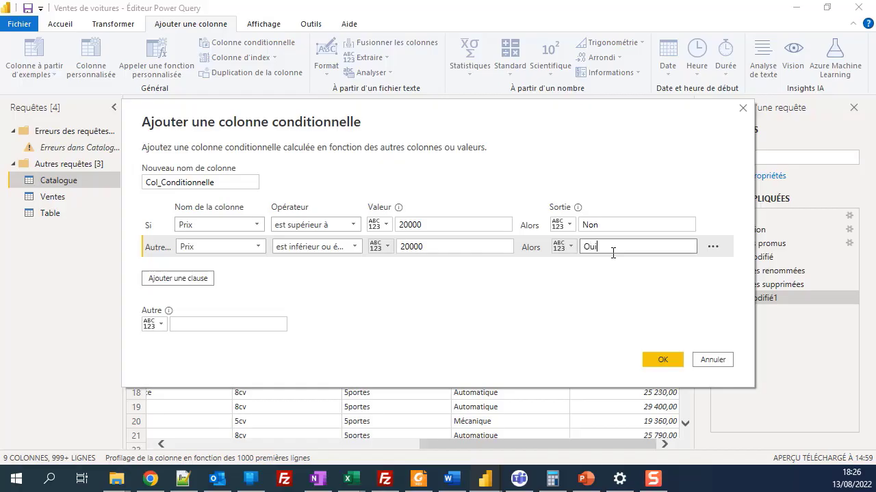
click(414, 292)
click(609, 249)
click(660, 360)
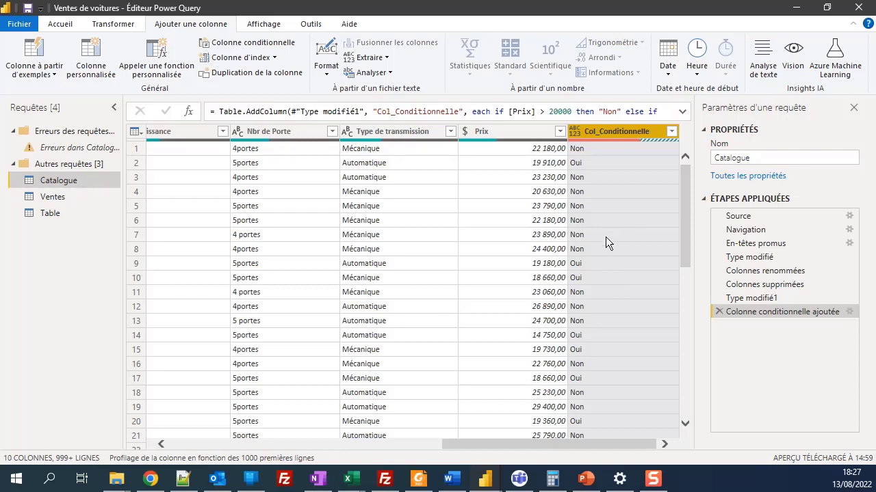
Save the file with the pending query changes applied, and close the Power Query Editor, accepting the modifications.
click(27, 8)
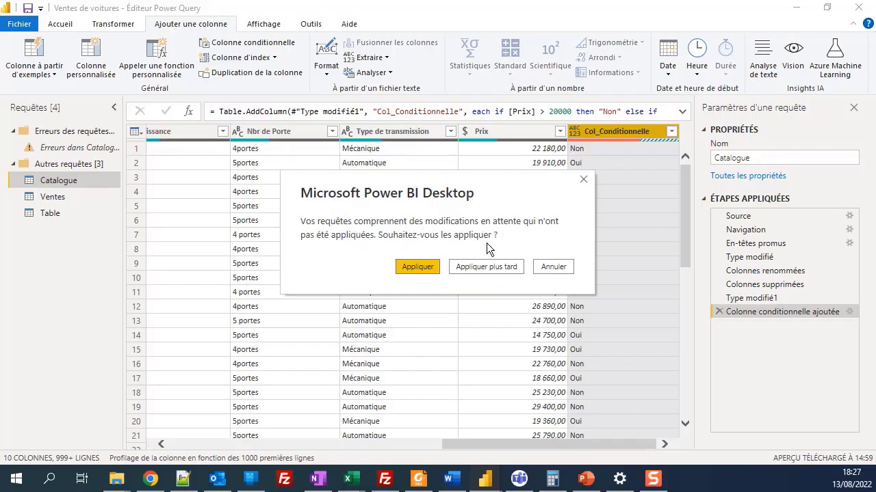
click(424, 272)
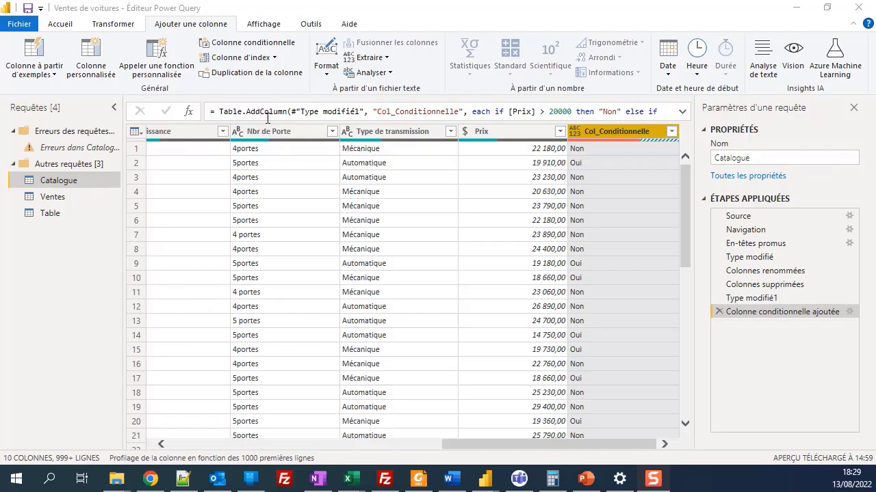
click(61, 25)
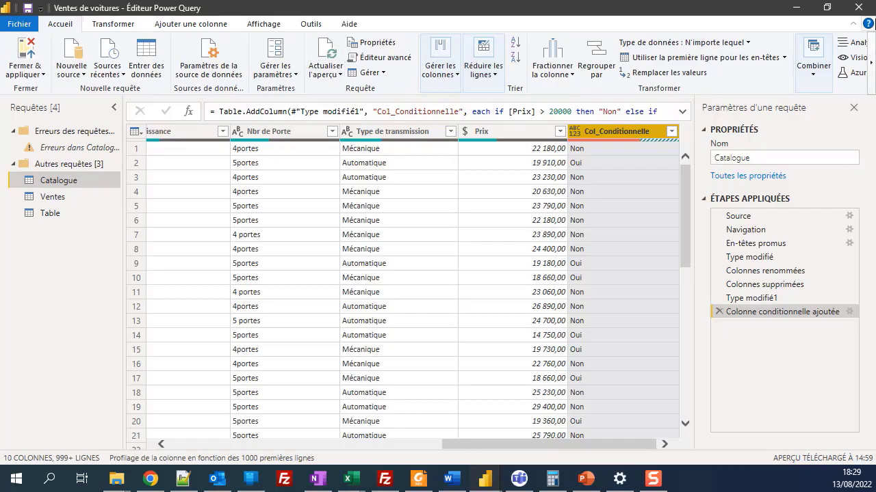
click(858, 10)
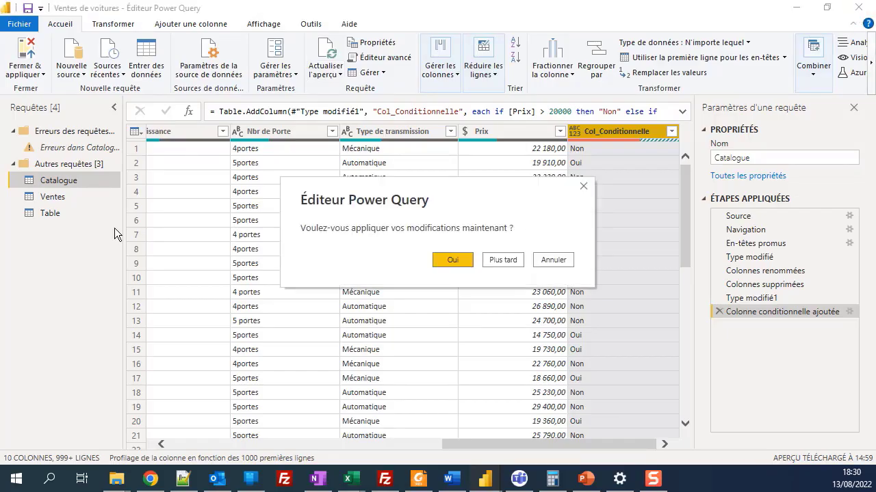
click(453, 262)
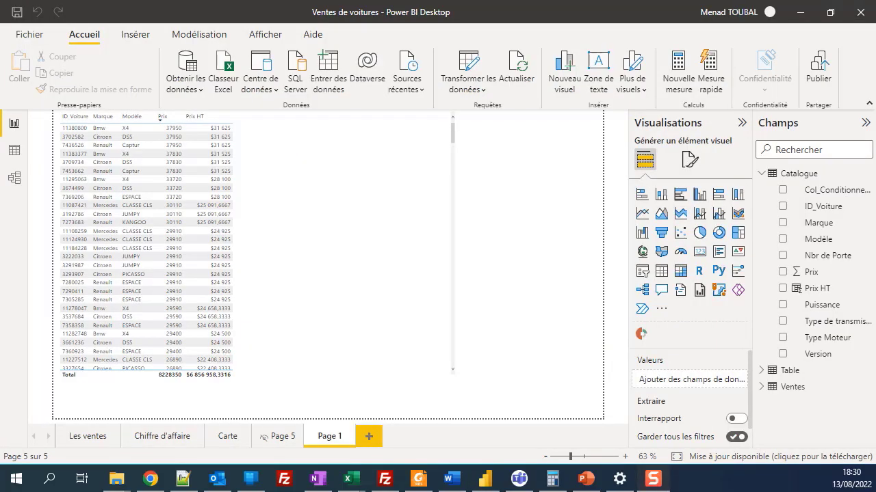
Add the Col_Conditionnelle field to the table visual on Page 1 and enlarge the visual to nearly fill the page.
click(332, 239)
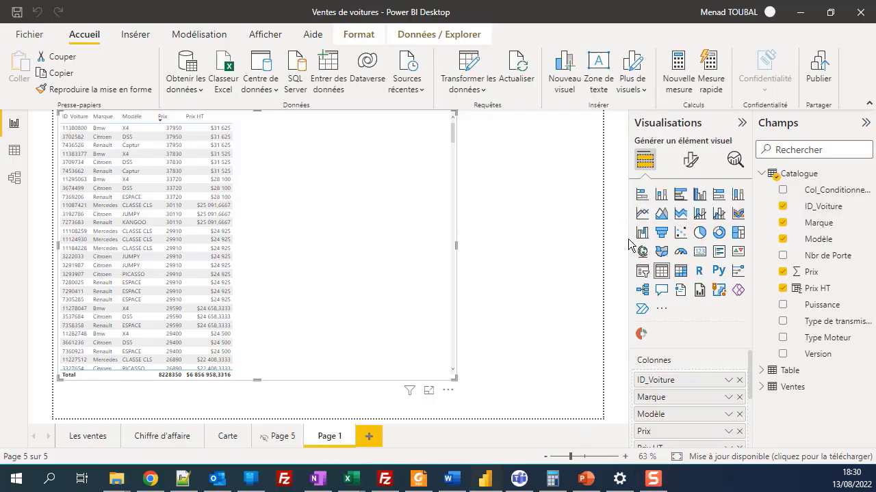
drag(629, 241, 618, 240)
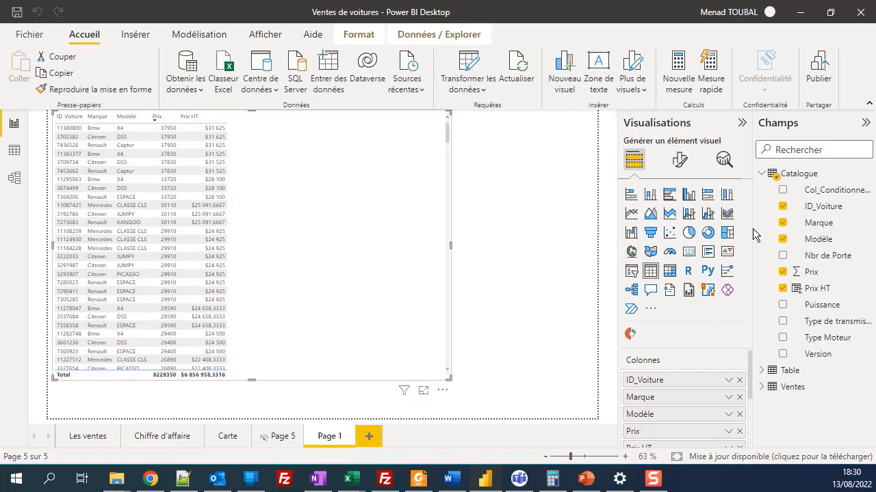
drag(751, 234, 735, 230)
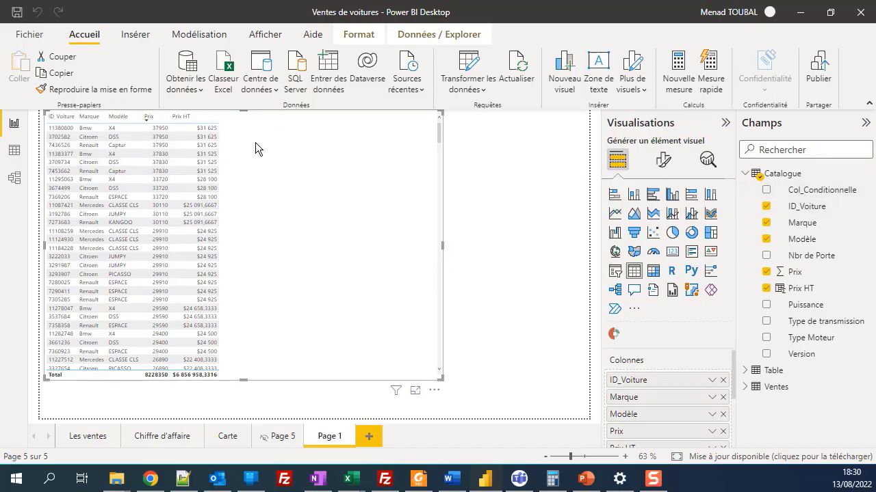
click(767, 191)
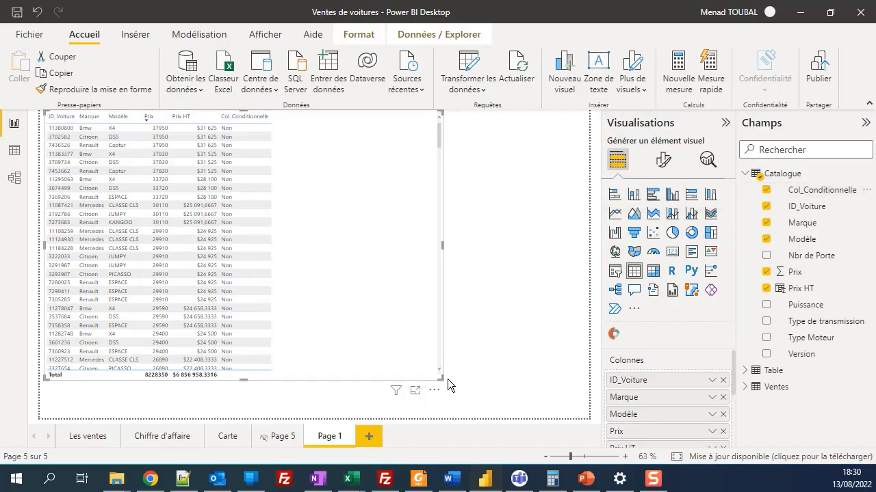
drag(443, 378, 585, 409)
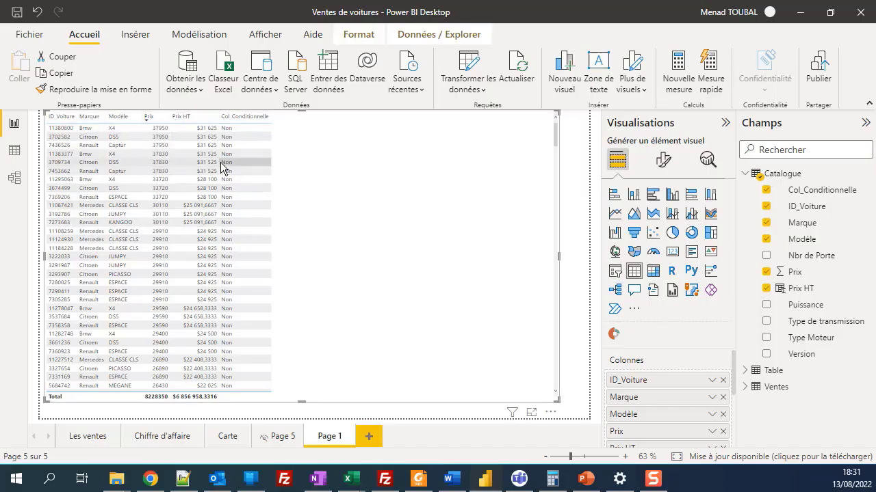
Examine the table visual's Prix and Col_Conditionnelle columns to check where the output switches between Non and Oui around 20000.
right_click(158, 118)
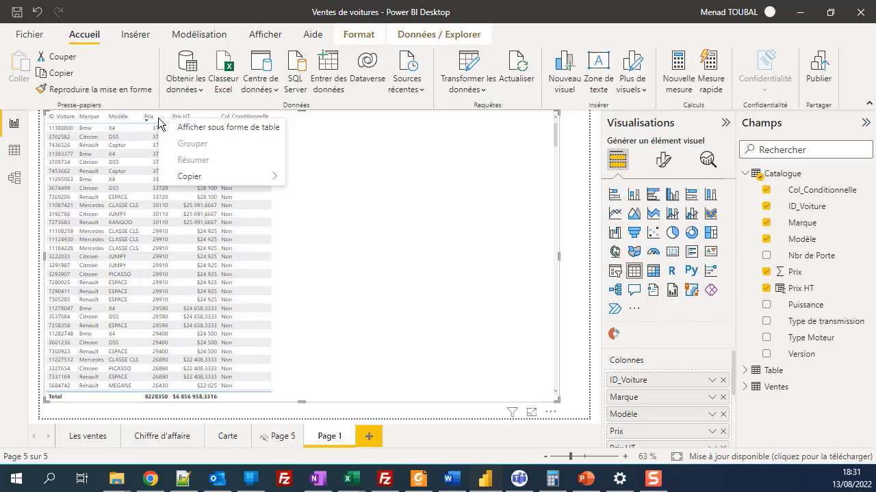
click(387, 113)
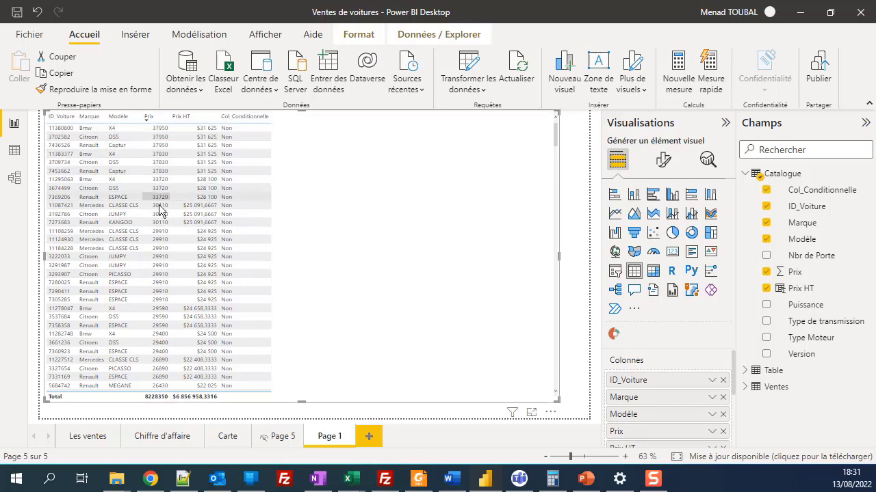
scroll(159, 212, down, 10)
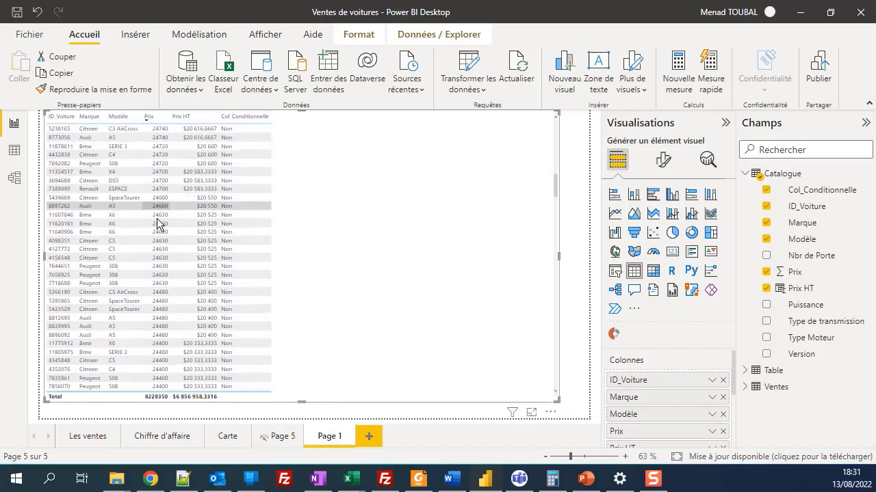
scroll(158, 222, down, 10)
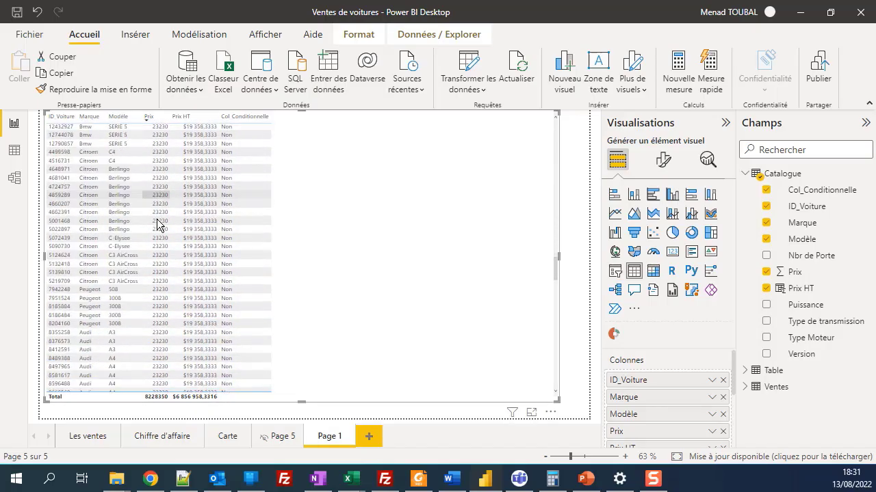
scroll(157, 223, down, 10)
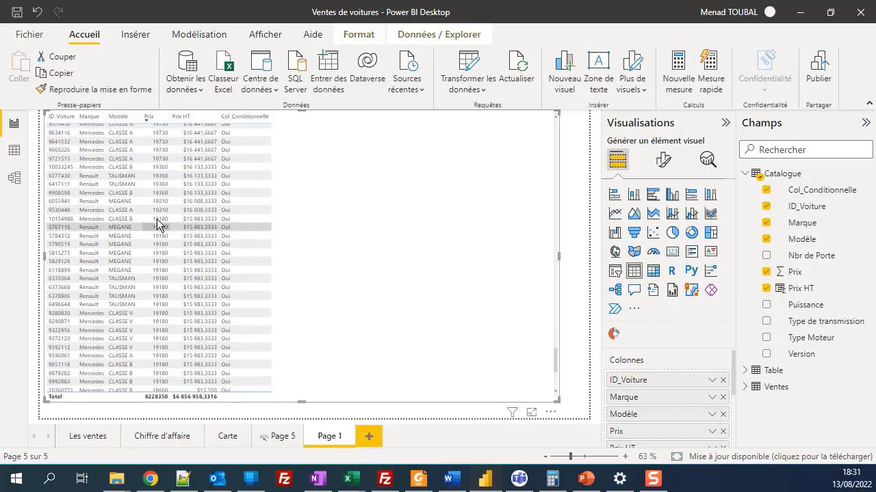
scroll(158, 222, up, 10)
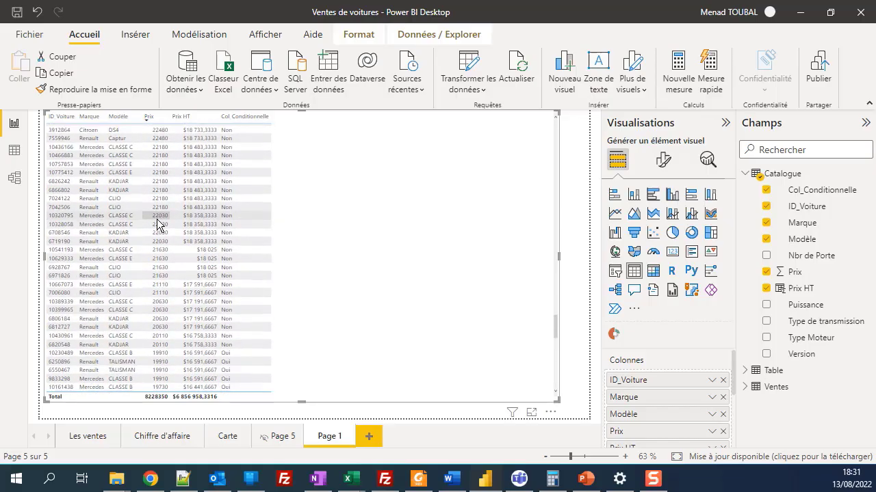
scroll(157, 222, down, 2)
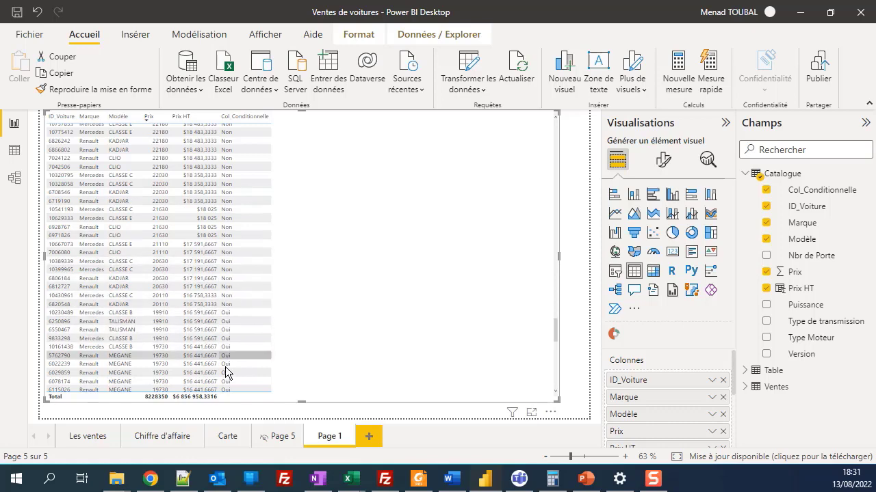
scroll(255, 371, down, 1)
scroll(254, 367, up, 2)
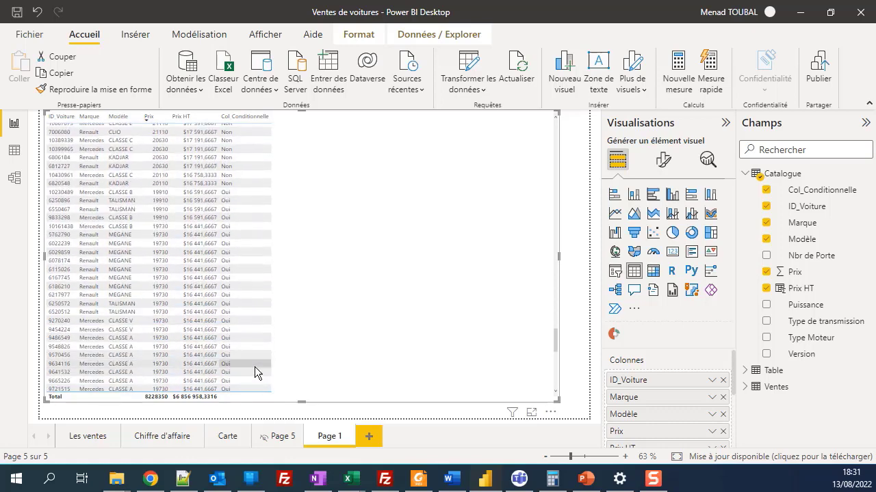
scroll(247, 347, up, 10)
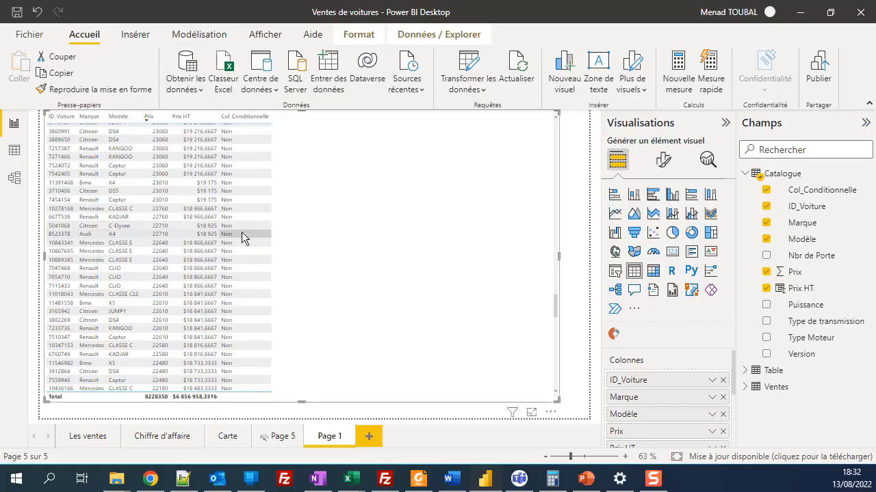
Reopen the Catalogue query in the Power Query Editor and display the commands for adding a column.
click(469, 85)
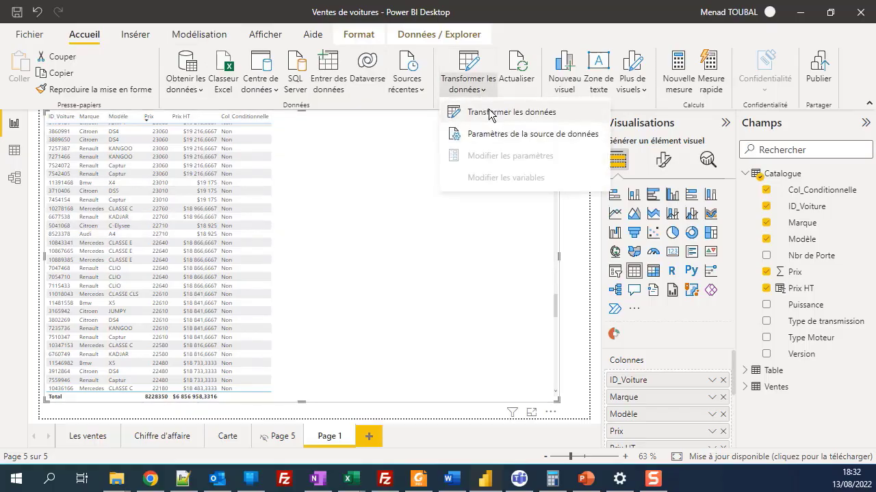
click(491, 113)
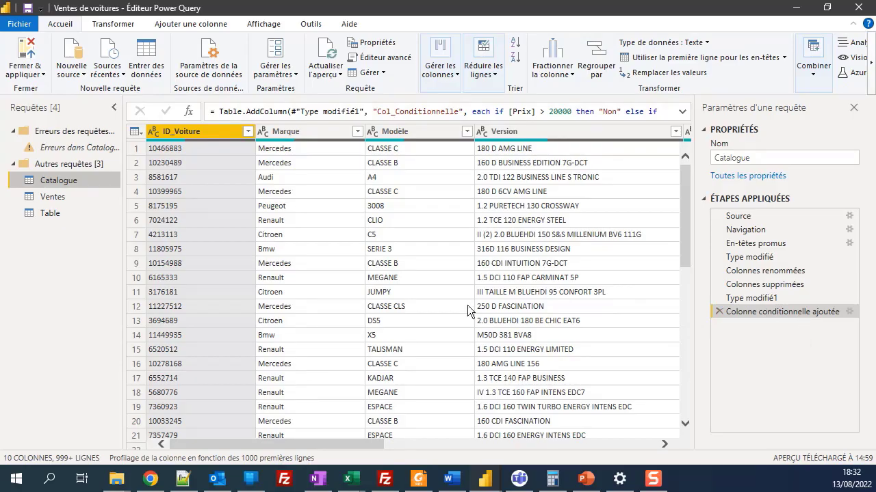
click(198, 25)
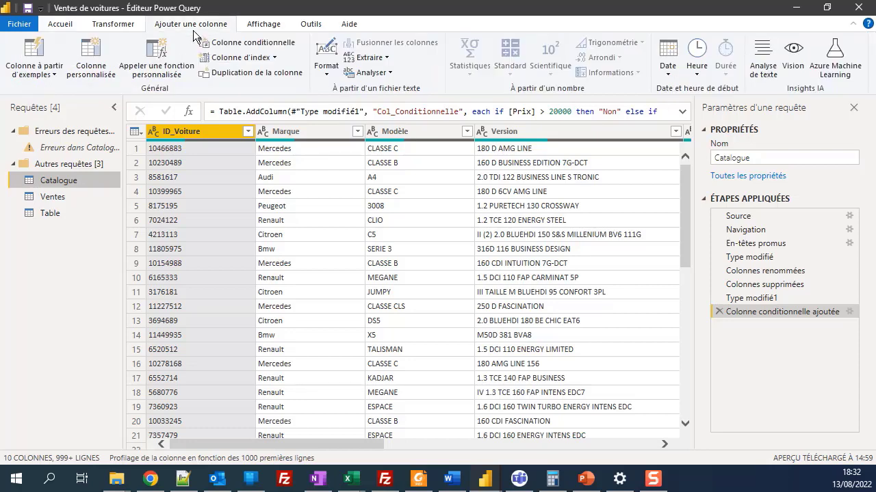
click(286, 44)
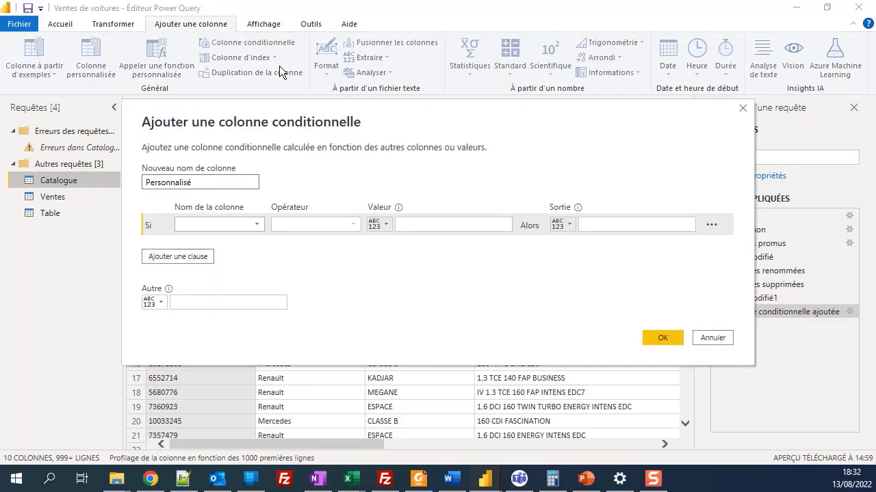
drag(196, 180, 135, 186)
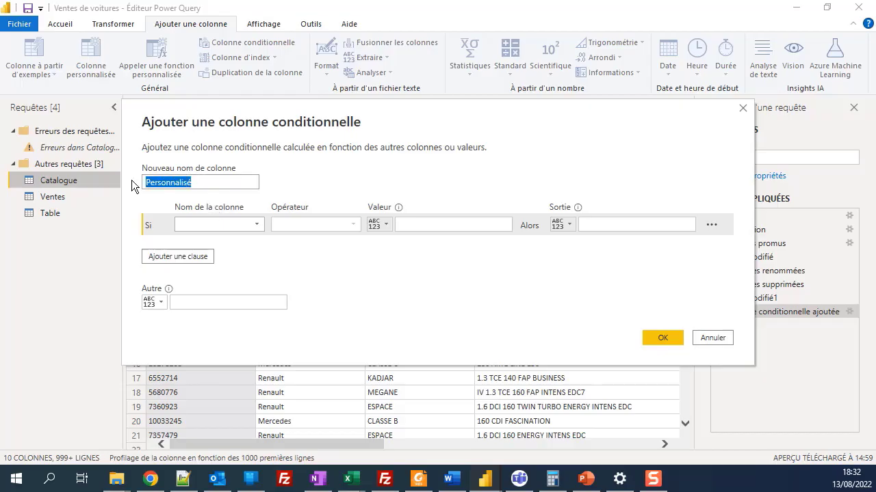
text(Ty)
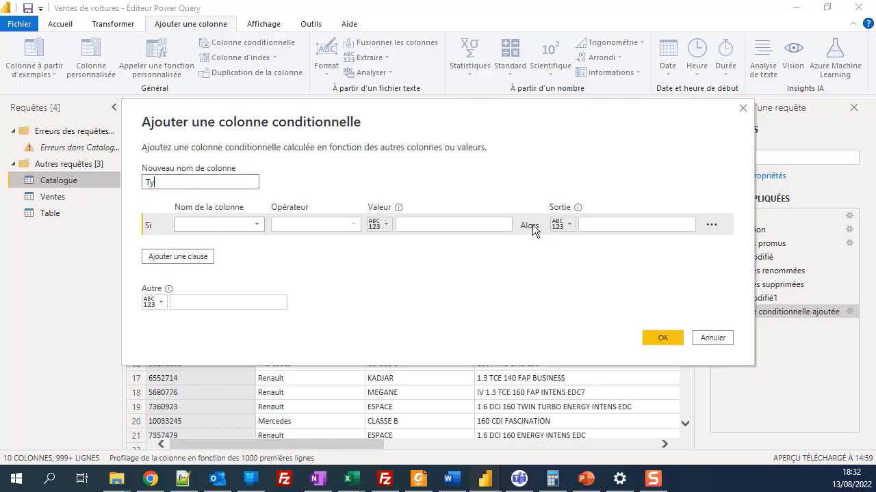
text(pe_Trans)
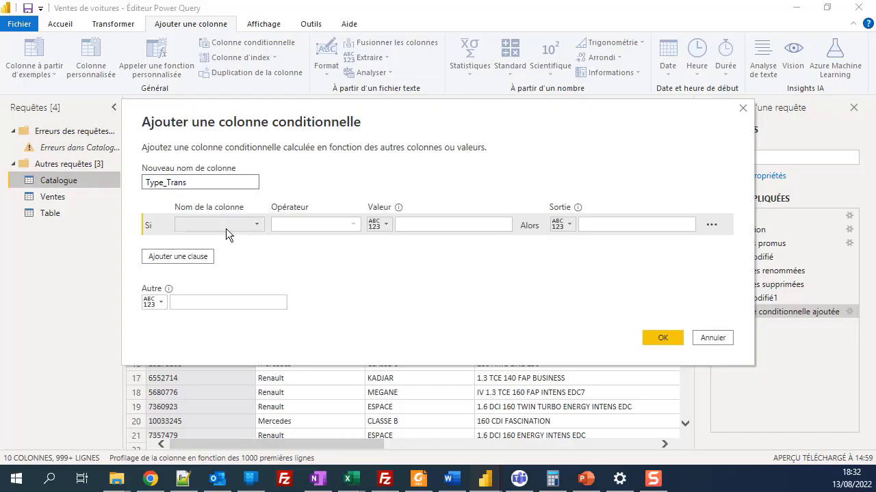
click(204, 229)
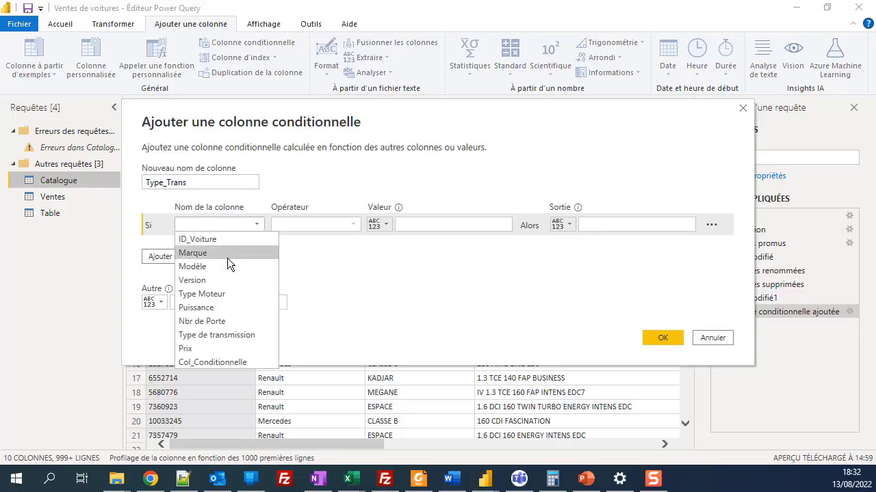
click(222, 337)
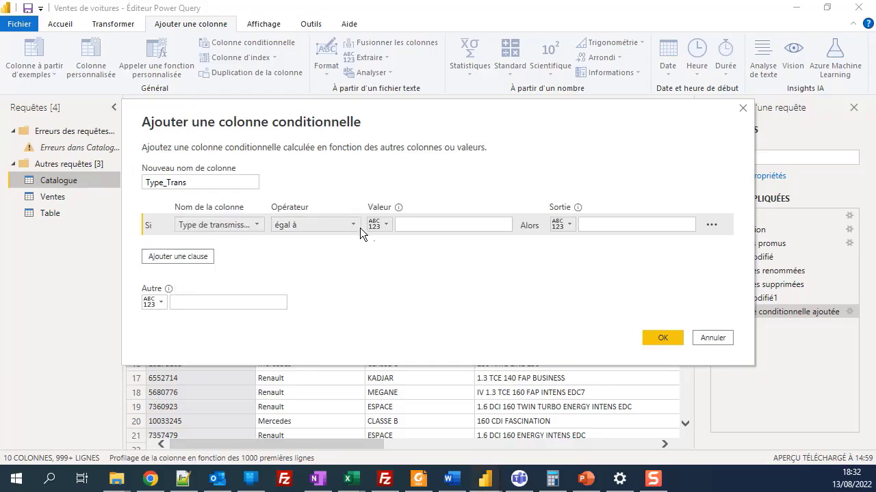
click(712, 338)
Copy the exact value Mécanique from a cell of the Type de transmission column.
drag(338, 444, 600, 445)
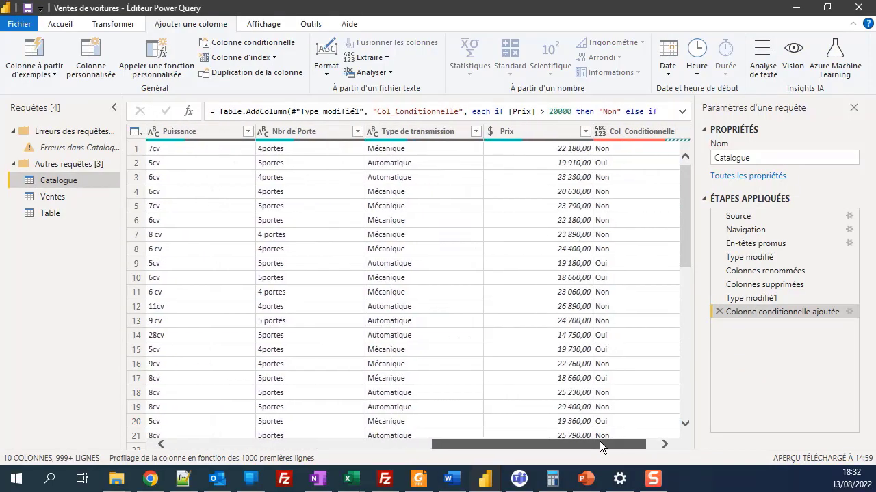
click(387, 179)
click(158, 379)
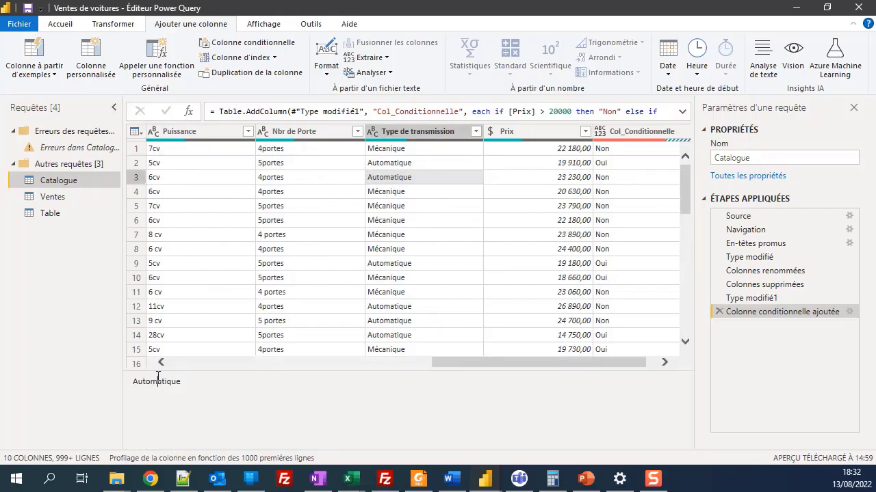
click(380, 277)
double_click(156, 383)
key(ctrl+c)
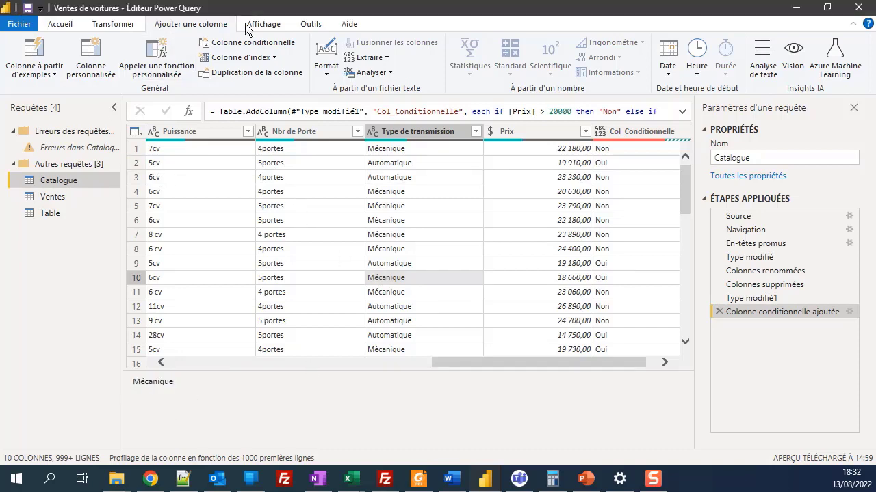
Start a conditional column named T_Trans that outputs M when Type de transmission is equal to (égal à) Mécanique.
click(244, 44)
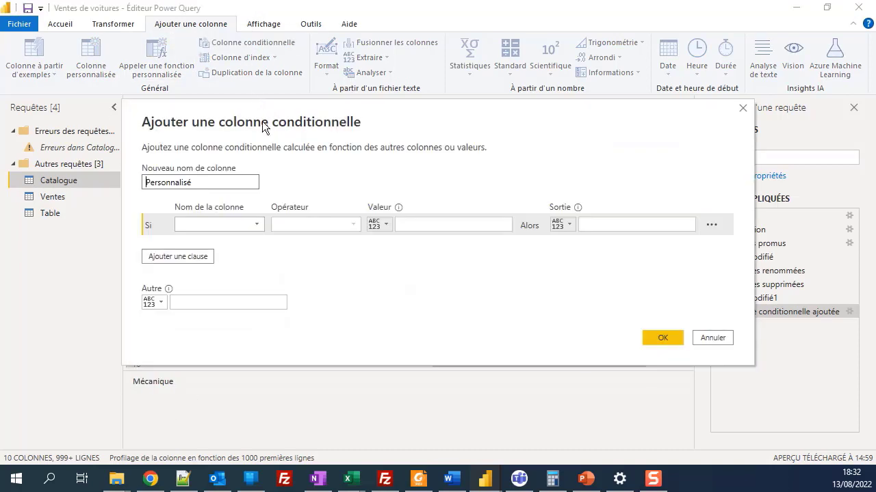
drag(235, 182, 143, 186)
text(T_Trans)
click(213, 223)
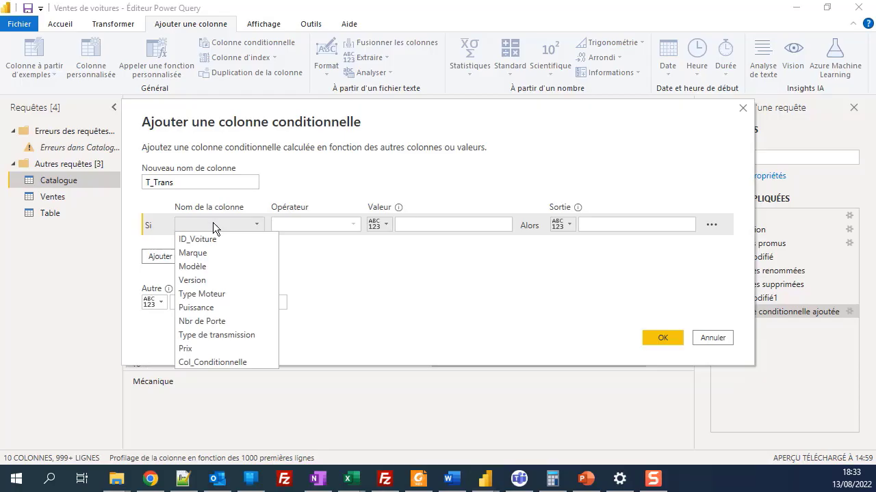
click(214, 334)
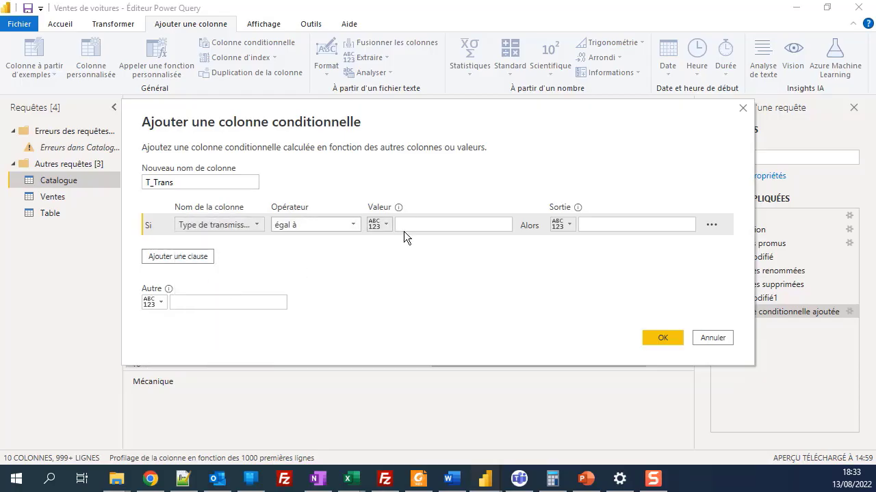
click(421, 228)
key(ctrl+v)
click(609, 224)
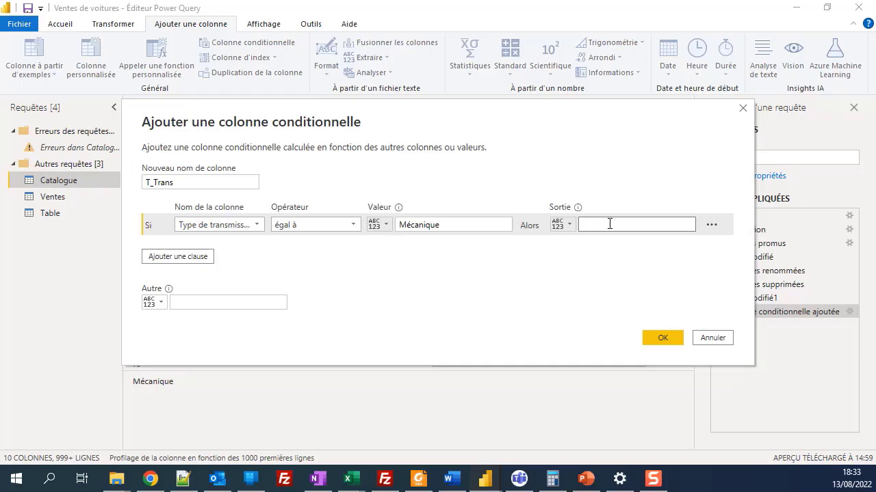
text(M)
Add a second clause outputting A when Type de transmission is equal to (égal à) Automatique.
click(175, 258)
click(231, 248)
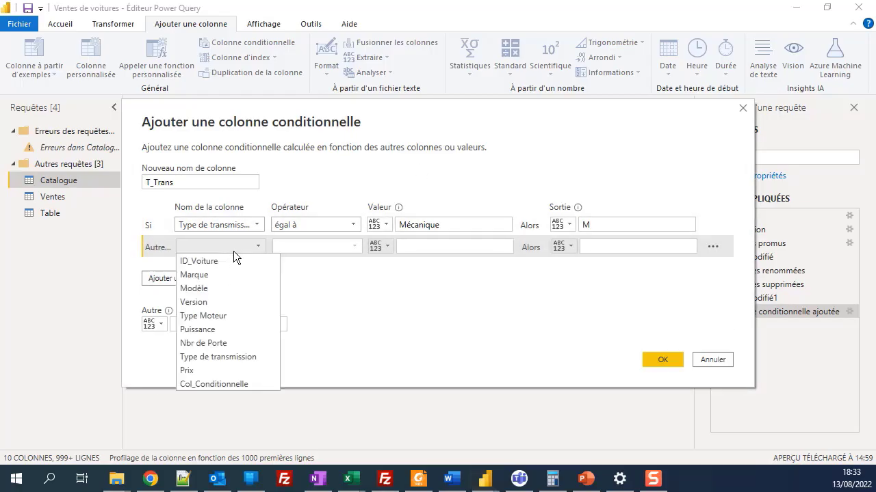
click(216, 357)
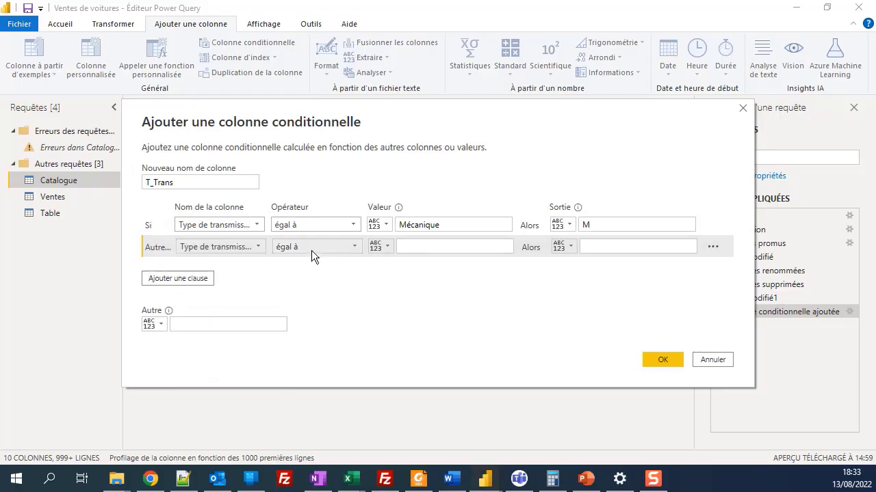
click(441, 245)
text(Auto)
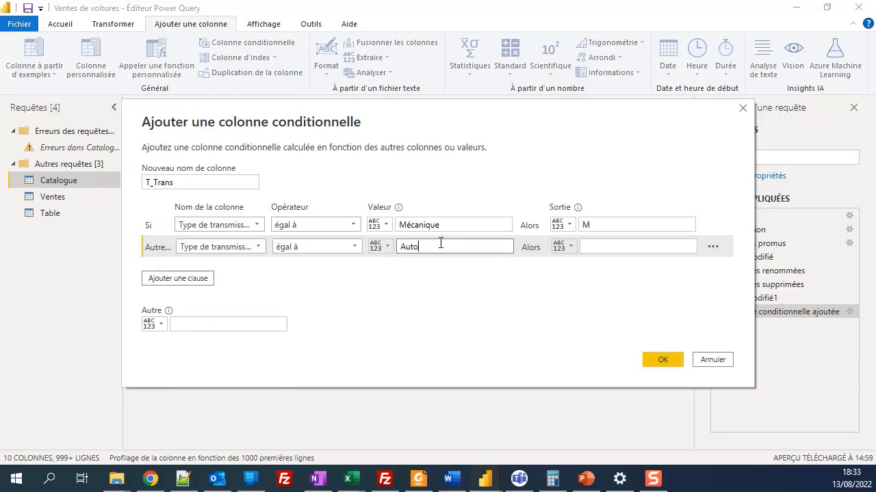
text(matique)
click(617, 245)
text(A)
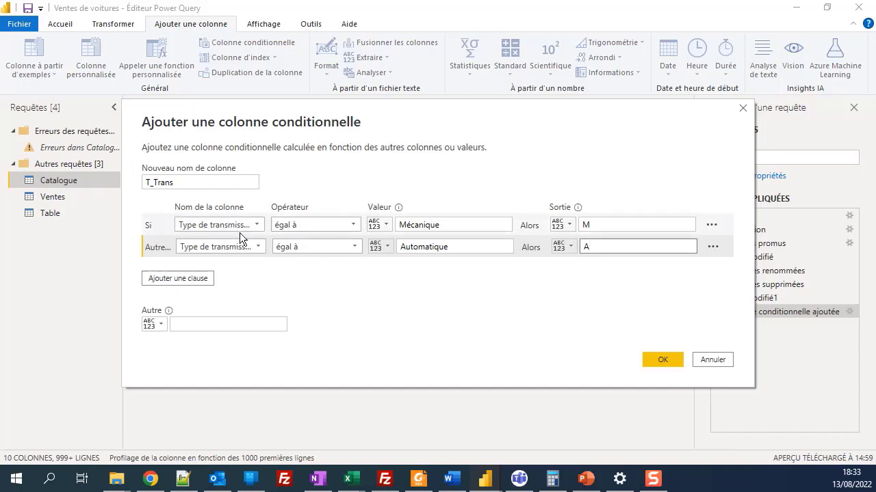
View the value type options of the first condition without changing them, and create the T_Trans column.
click(459, 245)
click(387, 226)
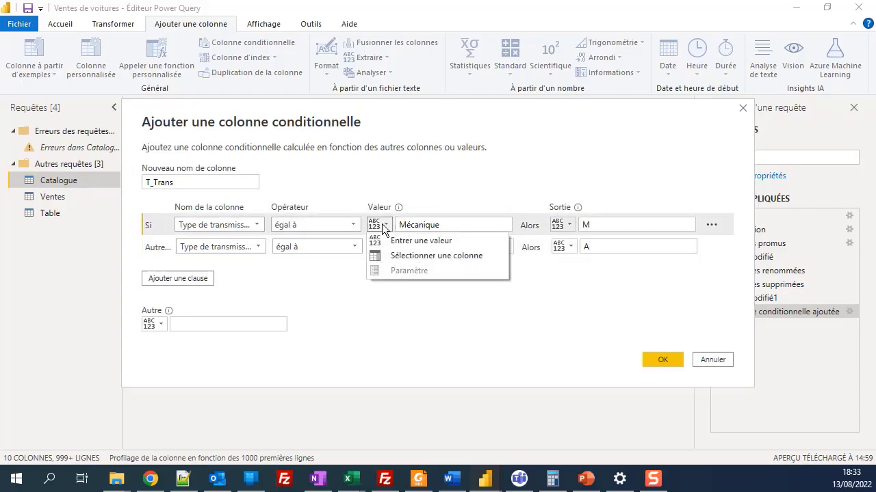
click(429, 336)
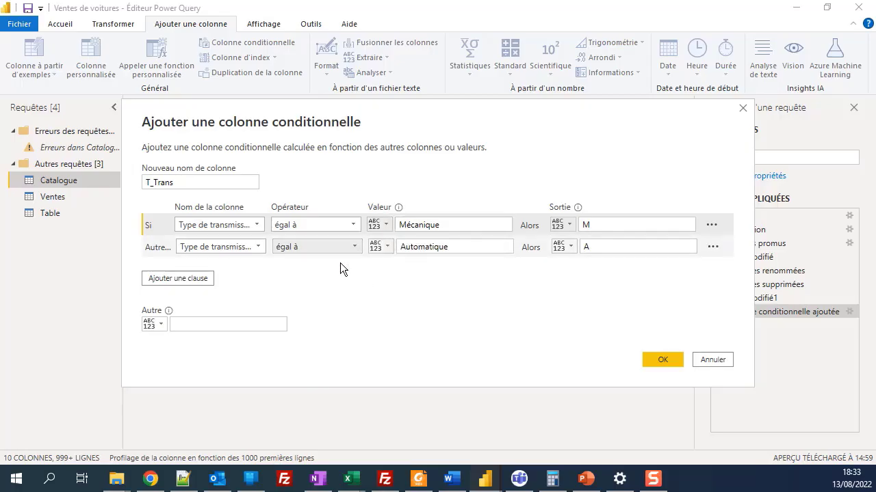
click(653, 361)
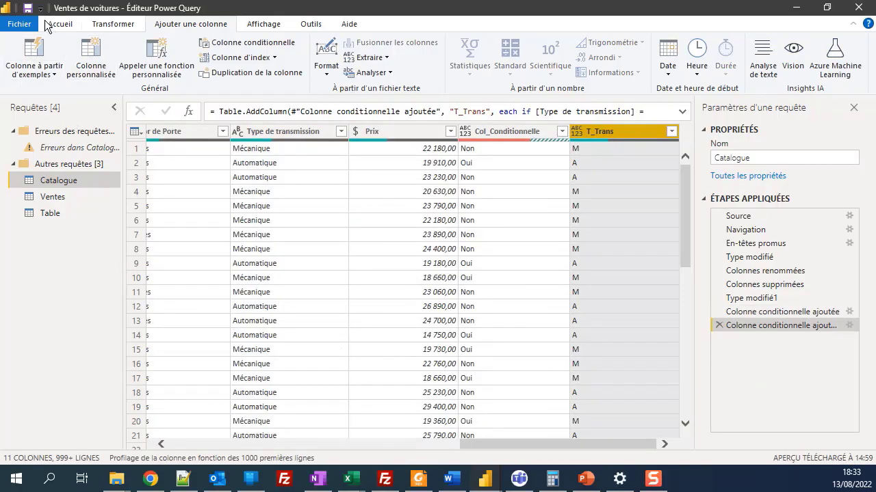
Close the Power Query Editor and apply the pending query modifications to the report.
click(28, 9)
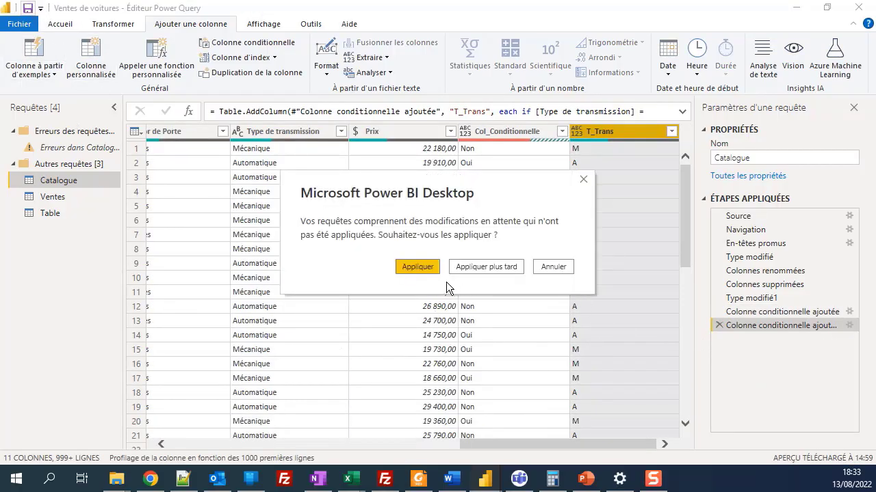
key(Escape)
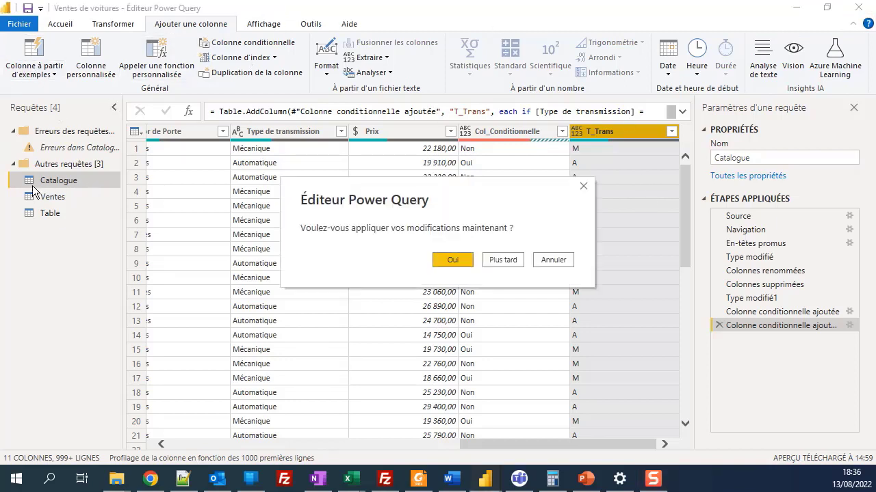
click(399, 257)
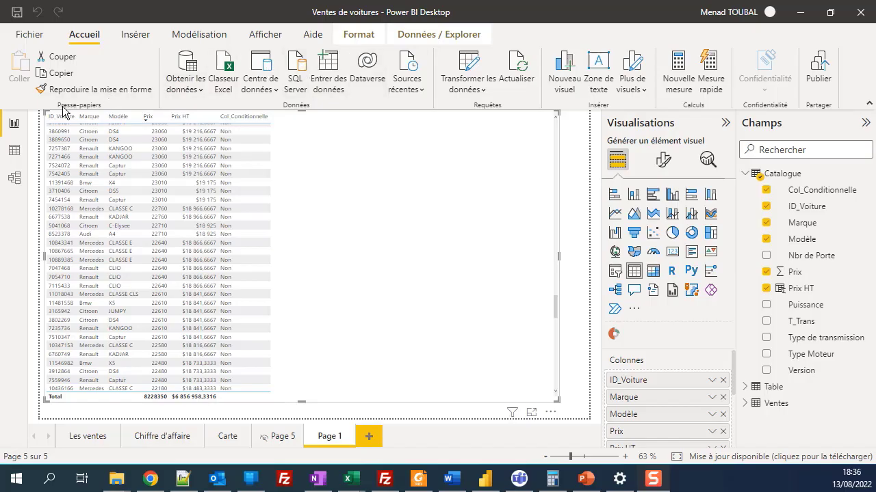
Add the T_Trans and Type de transmission fields to the table visual on Page 1.
click(768, 321)
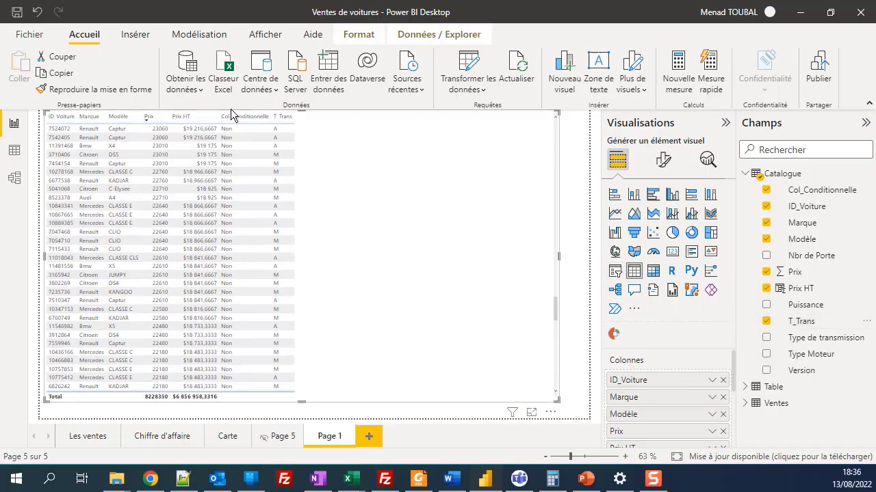
click(767, 337)
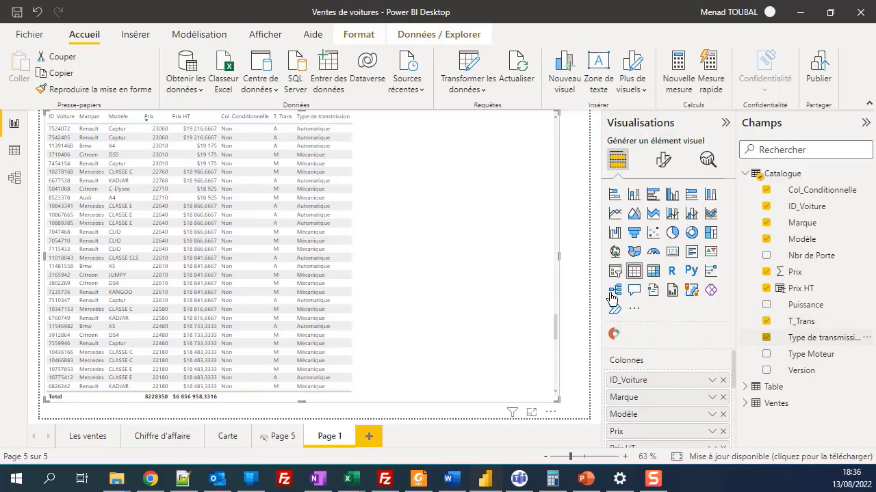